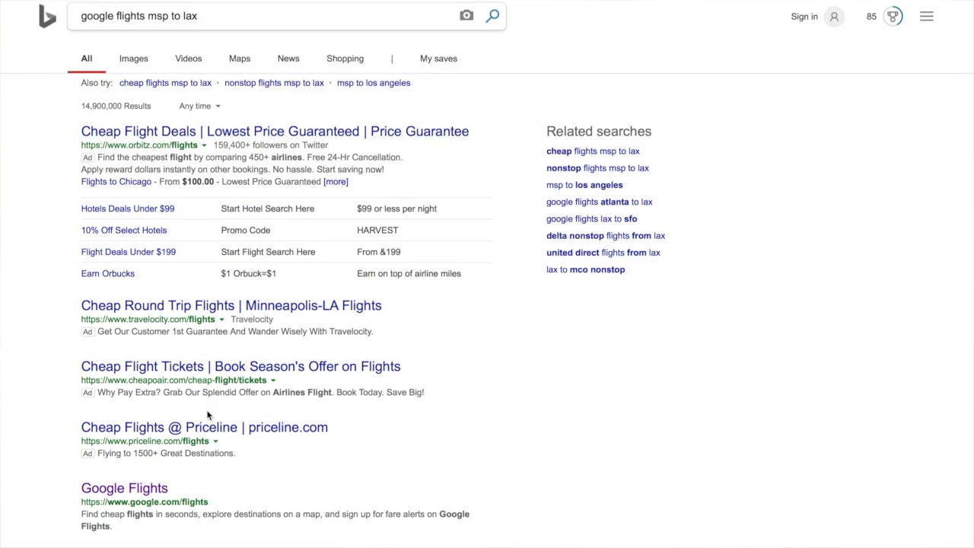
Open Google Flights from the search results and set the route from Minneapolis (MSP) to Los Angeles (LAX)
{"action": "left_click", "coordinate": [99, 354]}
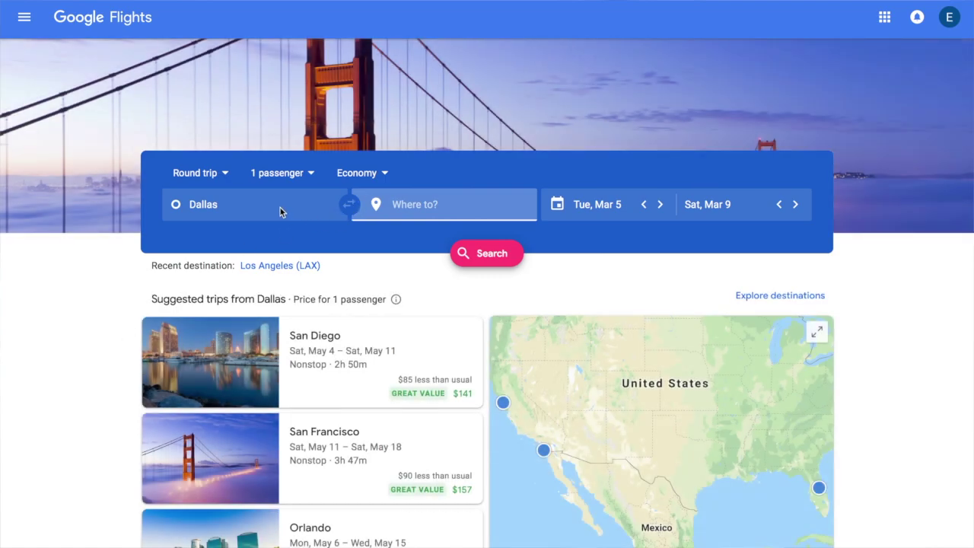
{"action": "left_click", "coordinate": [280, 208]}
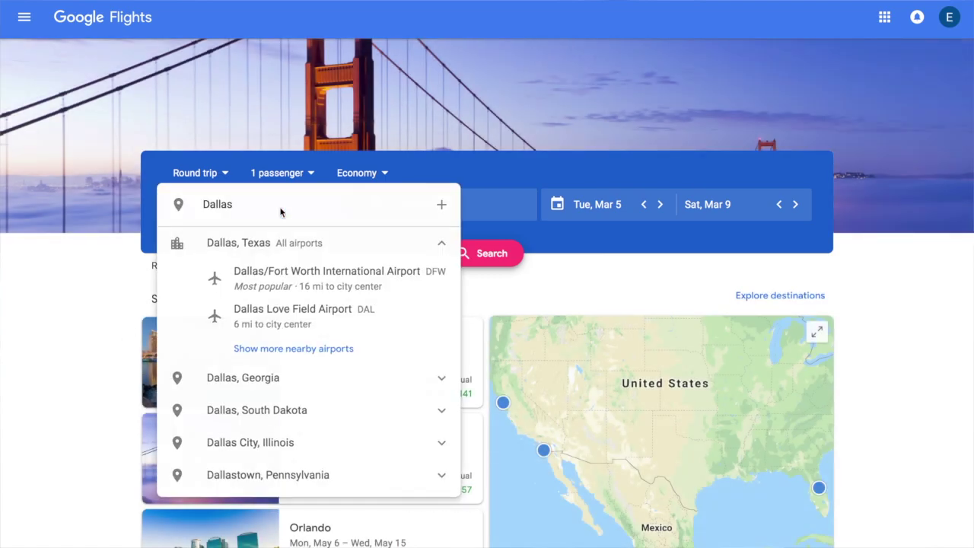
{"action": "type", "text": "msp"}
{"action": "left_click", "coordinate": [280, 251]}
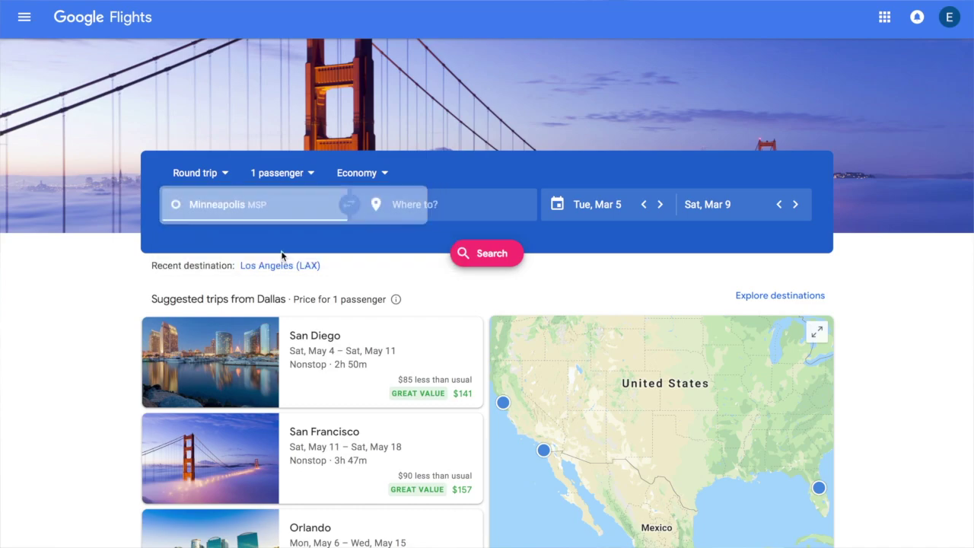
{"action": "left_click", "coordinate": [413, 195]}
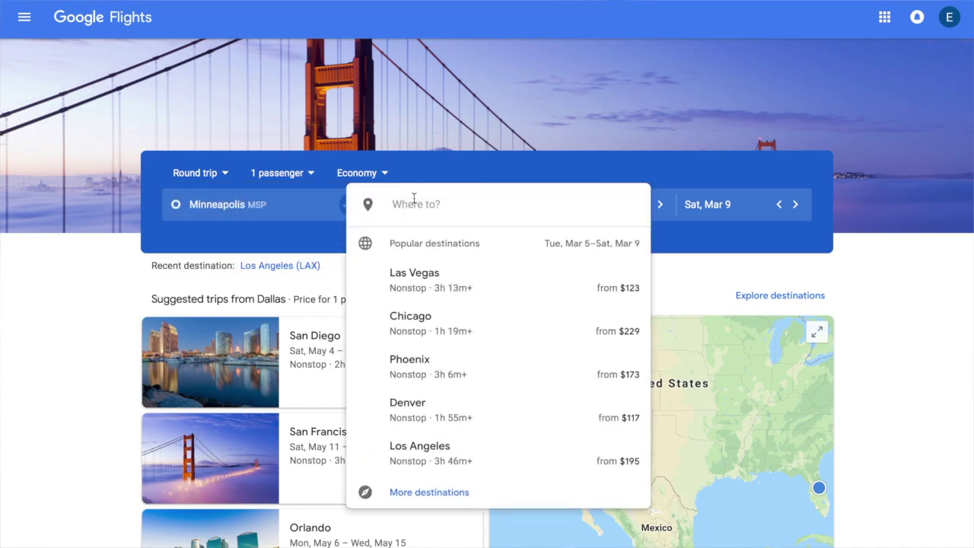
{"action": "type", "text": "lo"}
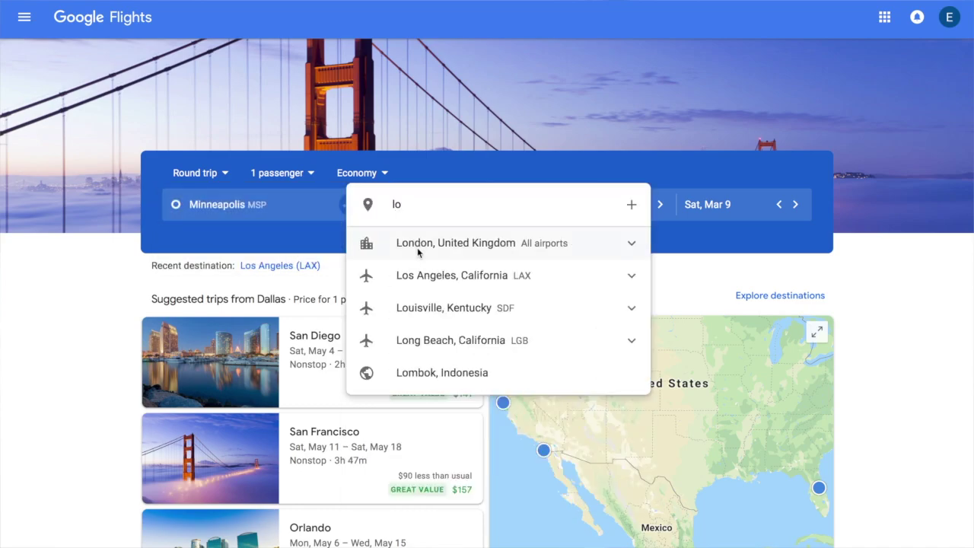
{"action": "left_click", "coordinate": [428, 276]}
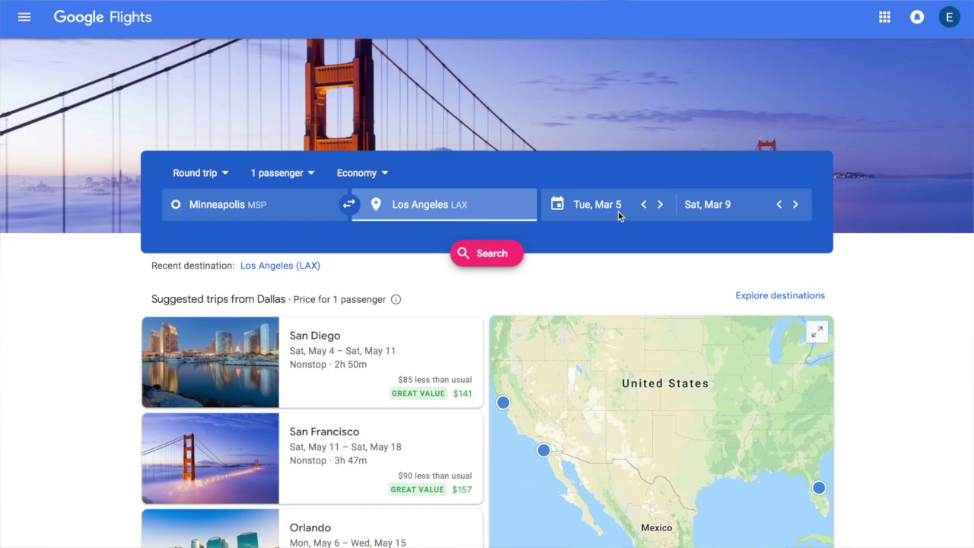
Set the round-trip dates to depart Sat, Mar 30 and return Sun, Apr 7, and load the matching flights
{"action": "left_click", "coordinate": [618, 210]}
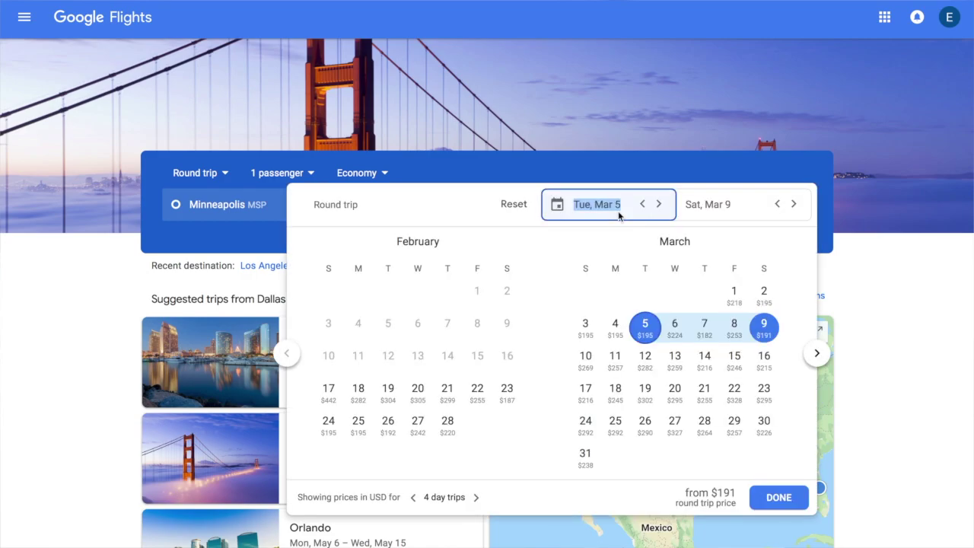
{"action": "left_click", "coordinate": [817, 353]}
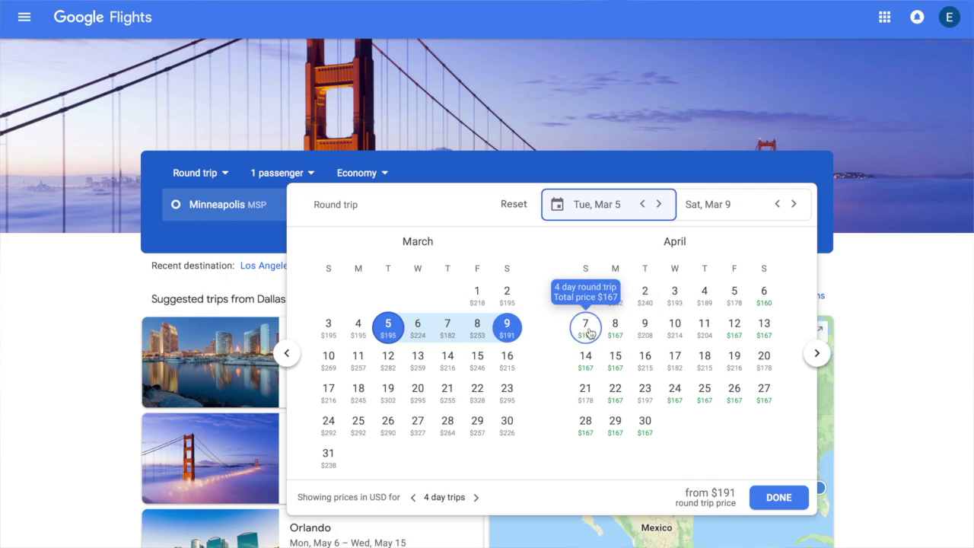
{"action": "left_click", "coordinate": [508, 424]}
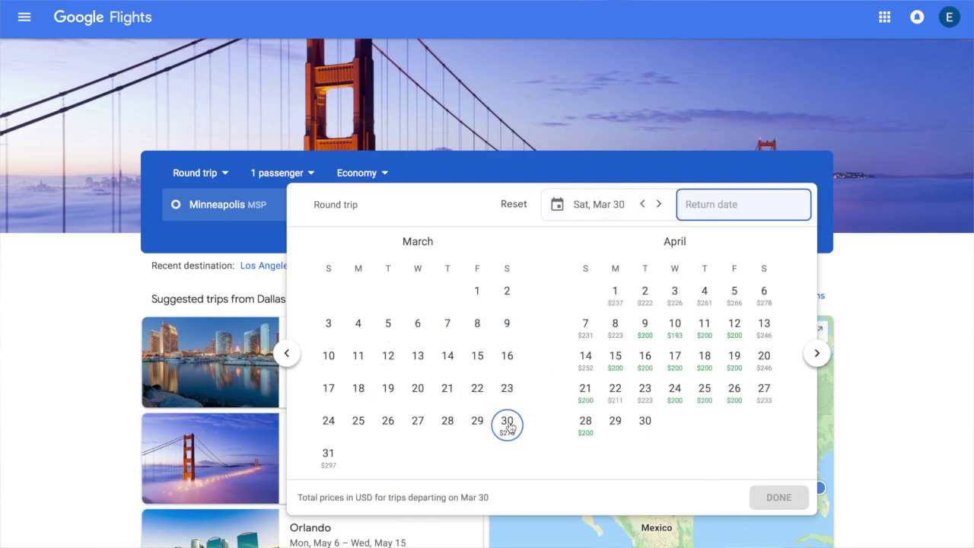
{"action": "left_click", "coordinate": [587, 336]}
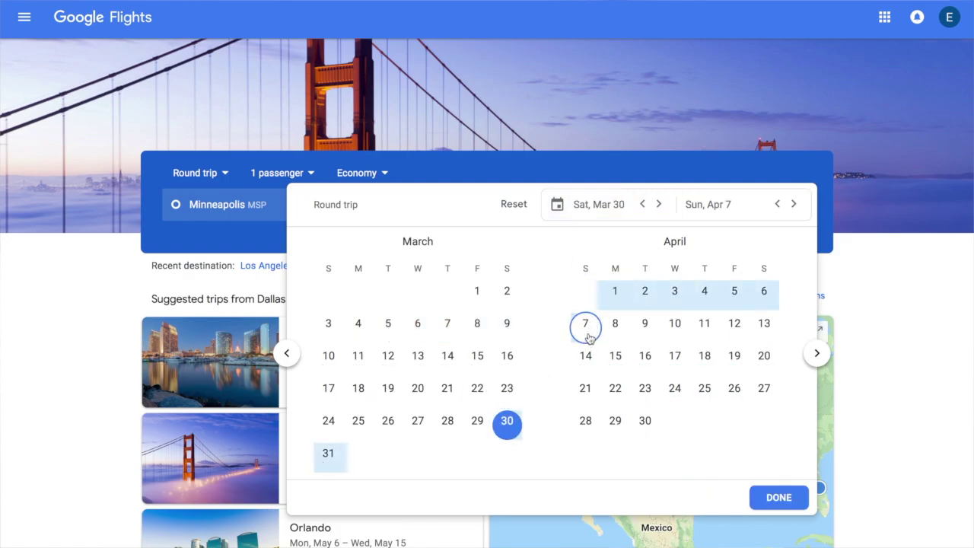
{"action": "left_click", "coordinate": [782, 499]}
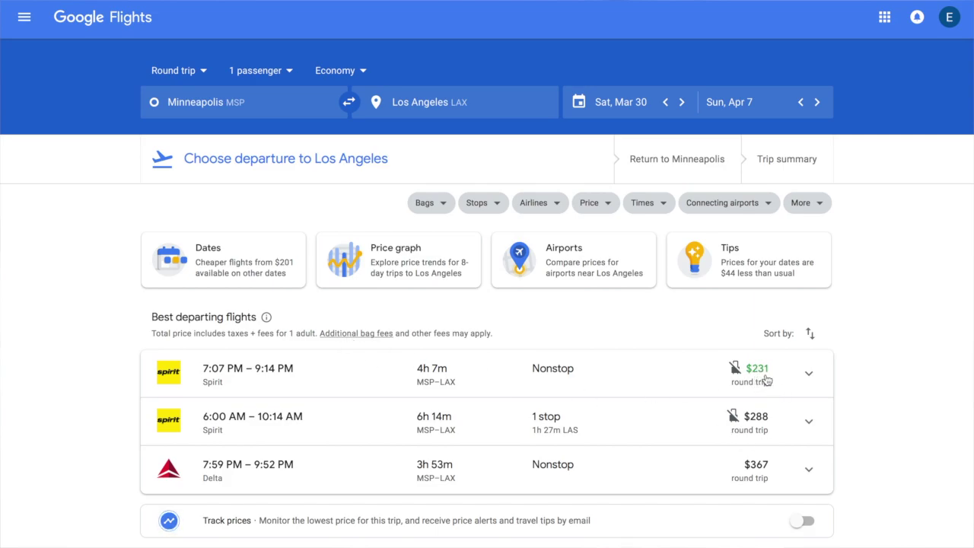
Look through the departing flights and choose Spirit's 7:07 PM departure with its 12:40 PM nonstop return
{"action": "scroll", "coordinate": [472, 423], "scroll_direction": "down", "scroll_amount": 4}
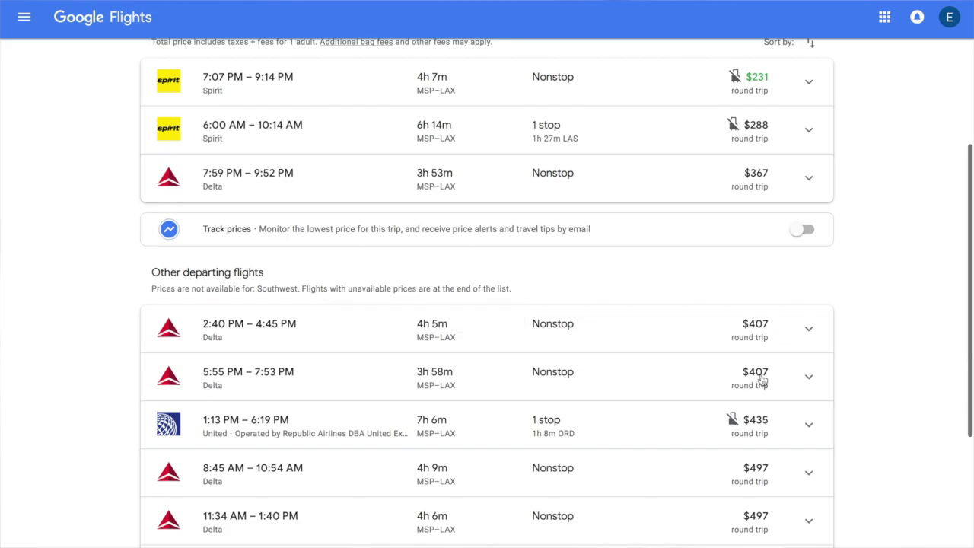
{"action": "scroll", "coordinate": [525, 443], "scroll_direction": "down", "scroll_amount": 1}
{"action": "scroll", "coordinate": [525, 443], "scroll_direction": "down", "scroll_amount": 3}
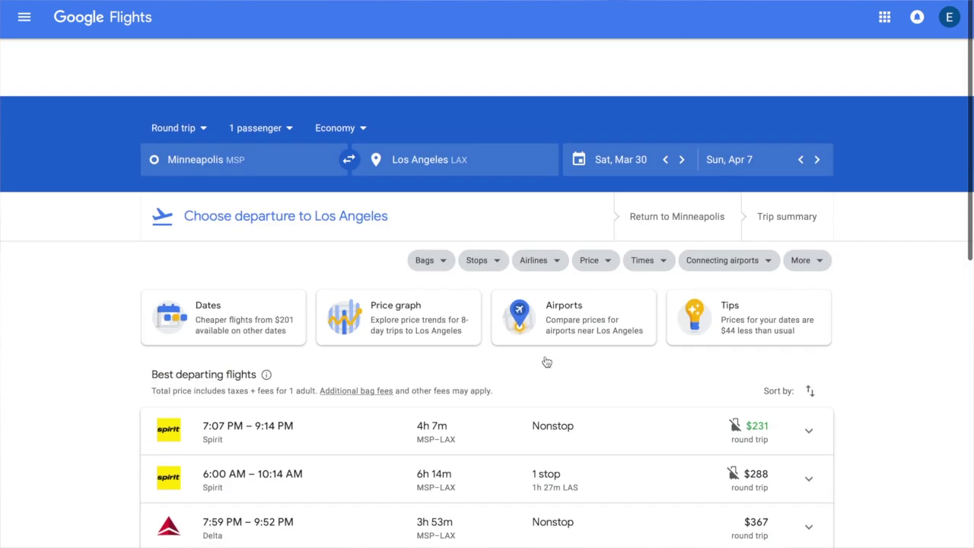
{"action": "scroll", "coordinate": [543, 362], "scroll_direction": "down", "scroll_amount": 1}
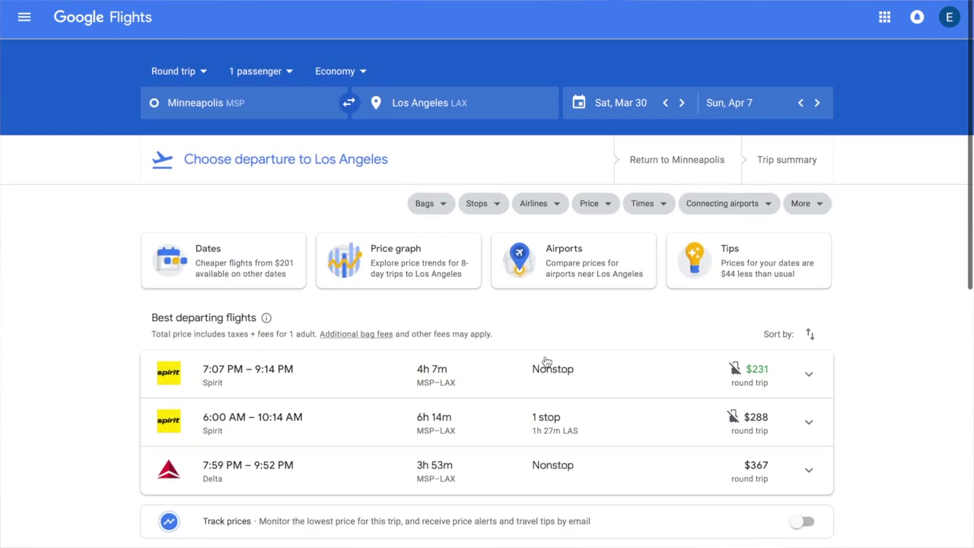
{"action": "left_click", "coordinate": [326, 371]}
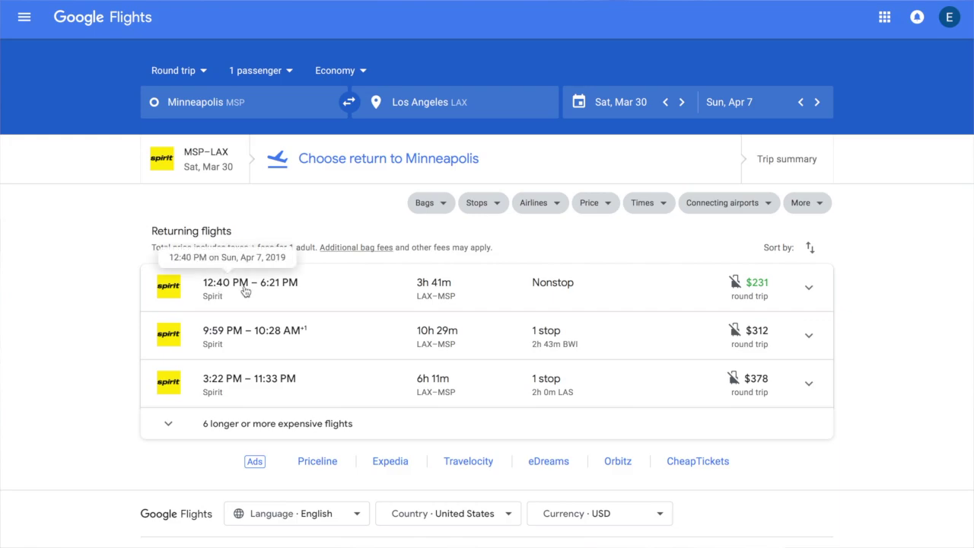
{"action": "left_click", "coordinate": [364, 298]}
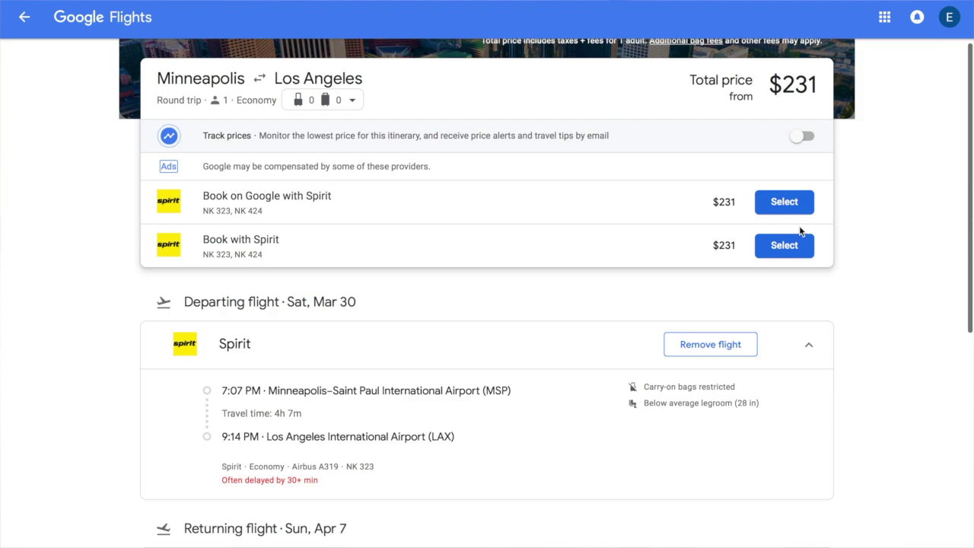
Review the trip's flight details and baggage fees, and remove the departing Spirit flight from the itinerary
{"action": "scroll", "coordinate": [799, 232], "scroll_direction": "up", "scroll_amount": 2}
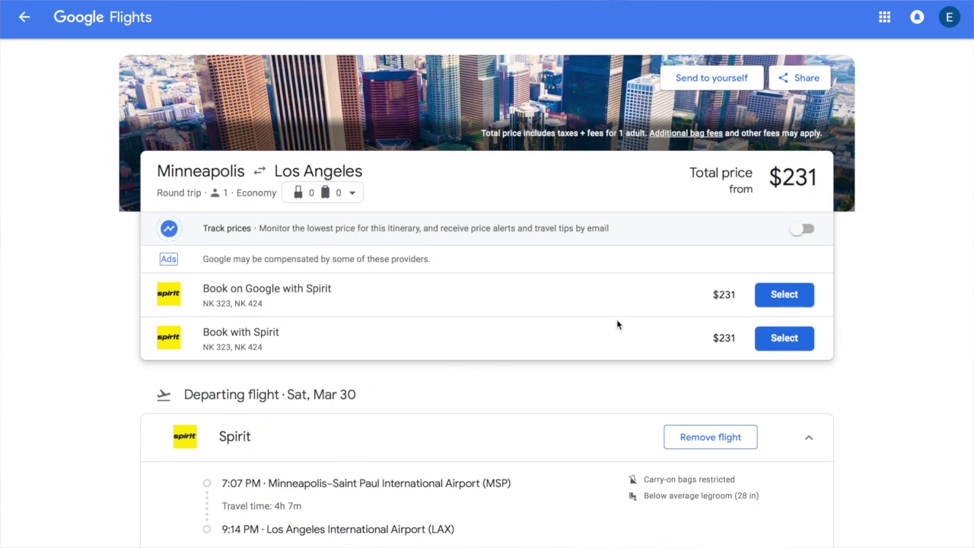
{"action": "scroll", "coordinate": [500, 389], "scroll_direction": "down", "scroll_amount": 6}
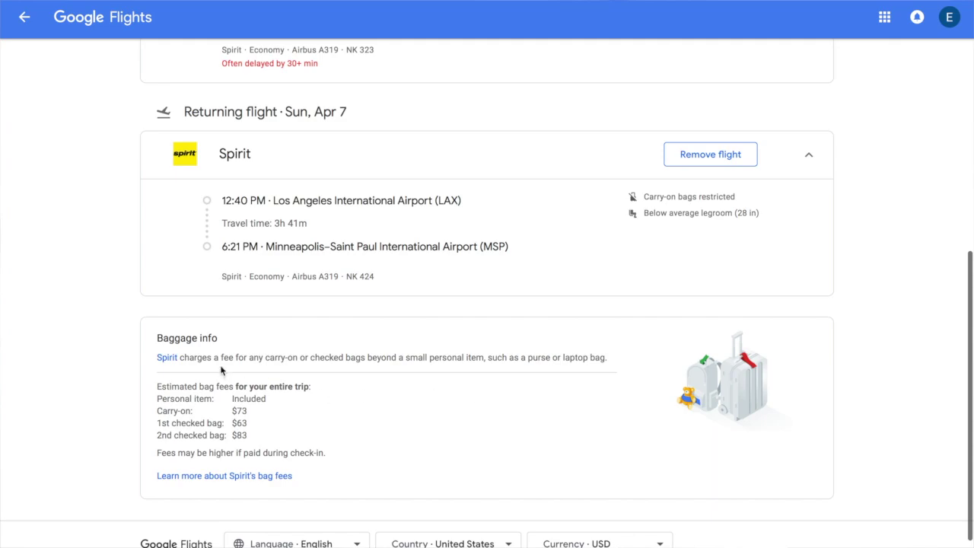
{"action": "mouse_move", "coordinate": [258, 235]}
{"action": "scroll", "coordinate": [283, 434], "scroll_direction": "up", "scroll_amount": 6}
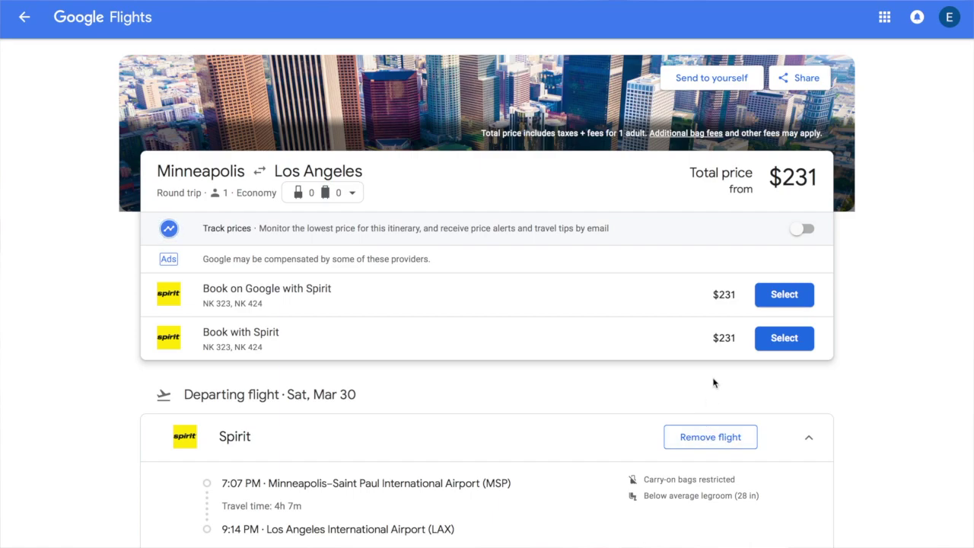
{"action": "left_click", "coordinate": [712, 437]}
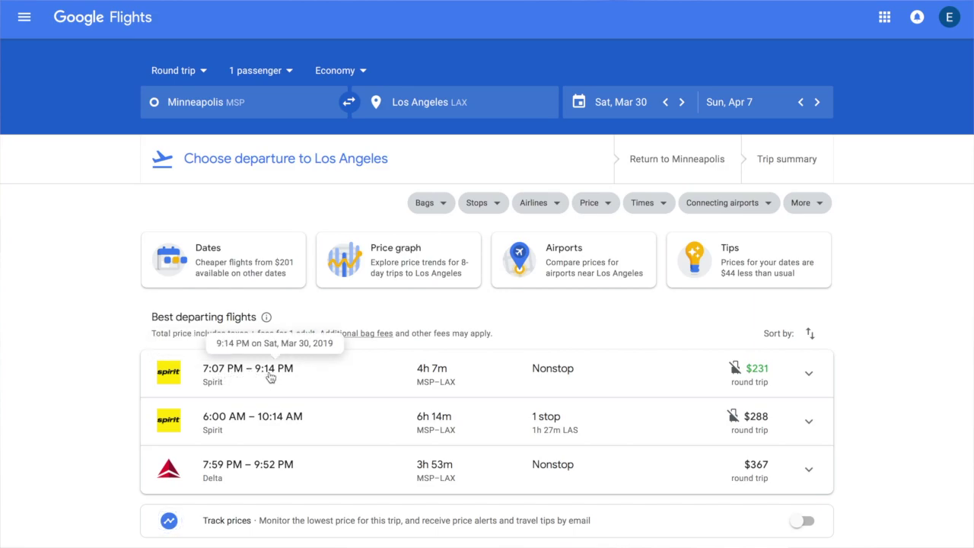
Limit the outbound departure time from Minneapolis to between 6:00 AM and 1:00 PM
{"action": "left_click", "coordinate": [644, 210]}
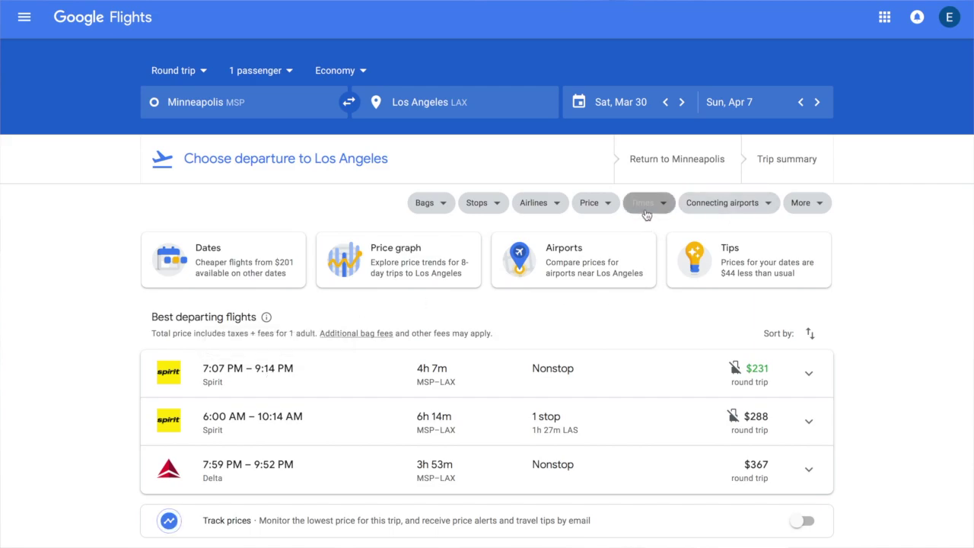
{"action": "left_click_drag", "start_coordinate": [463, 334], "coordinate": [515, 334]}
{"action": "left_click_drag", "start_coordinate": [662, 337], "coordinate": [565, 344]}
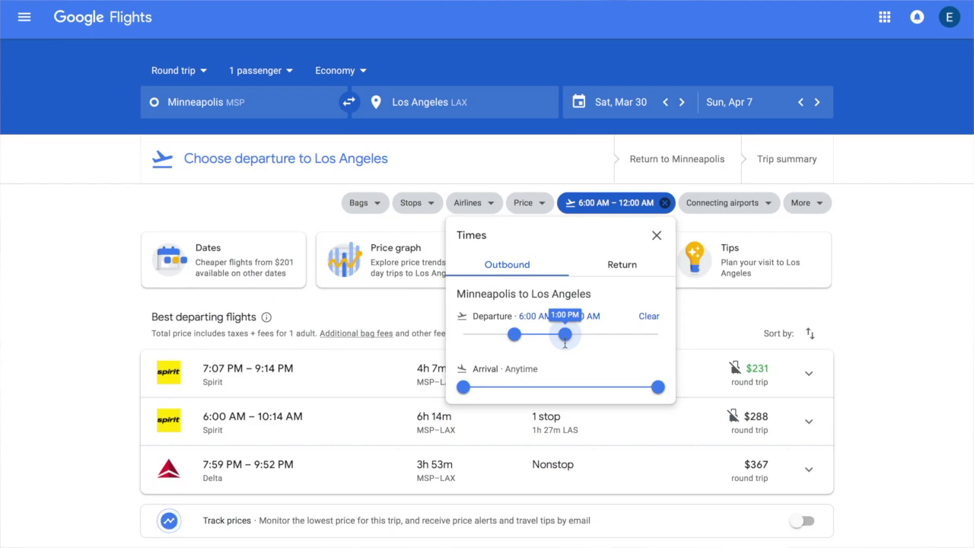
{"action": "left_click_drag", "start_coordinate": [565, 343], "coordinate": [564, 343]}
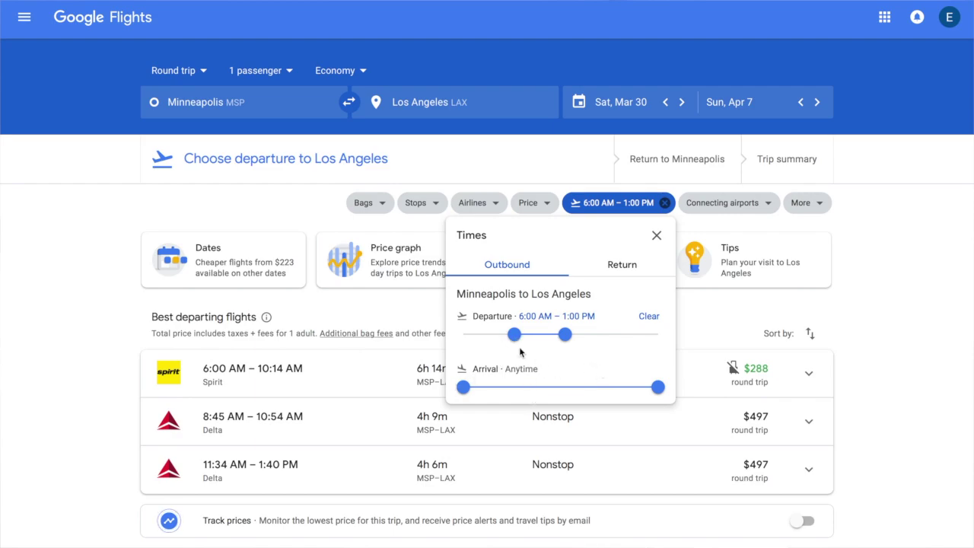
Limit the return departure time from Los Angeles to between 6:00 AM and 2:00 PM and close the time filter
{"action": "left_click", "coordinate": [629, 265]}
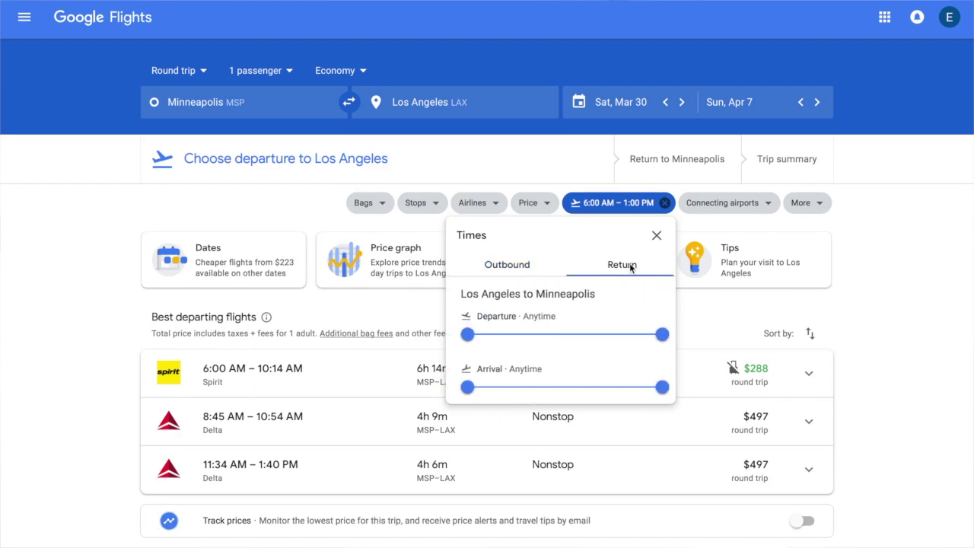
{"action": "left_click_drag", "start_coordinate": [464, 334], "coordinate": [515, 333]}
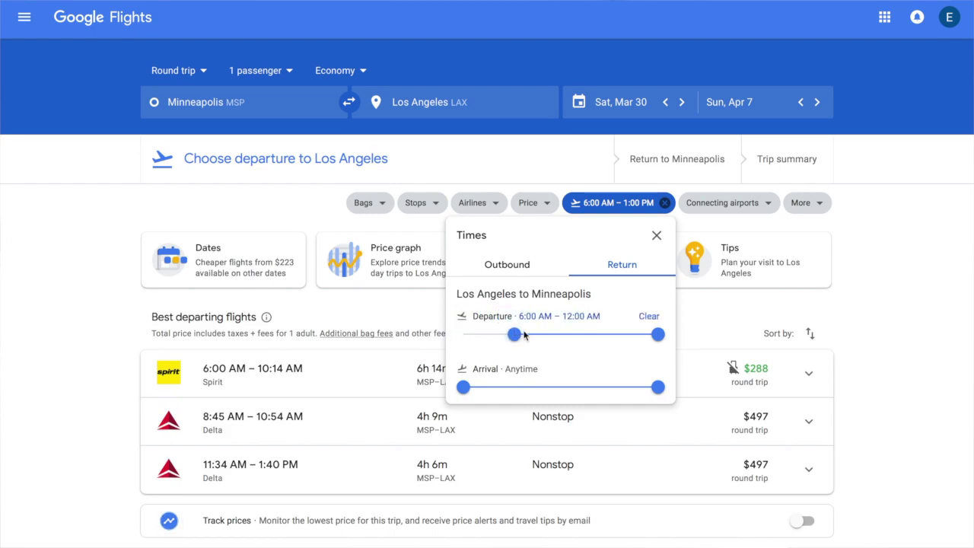
{"action": "left_click_drag", "start_coordinate": [658, 334], "coordinate": [572, 335]}
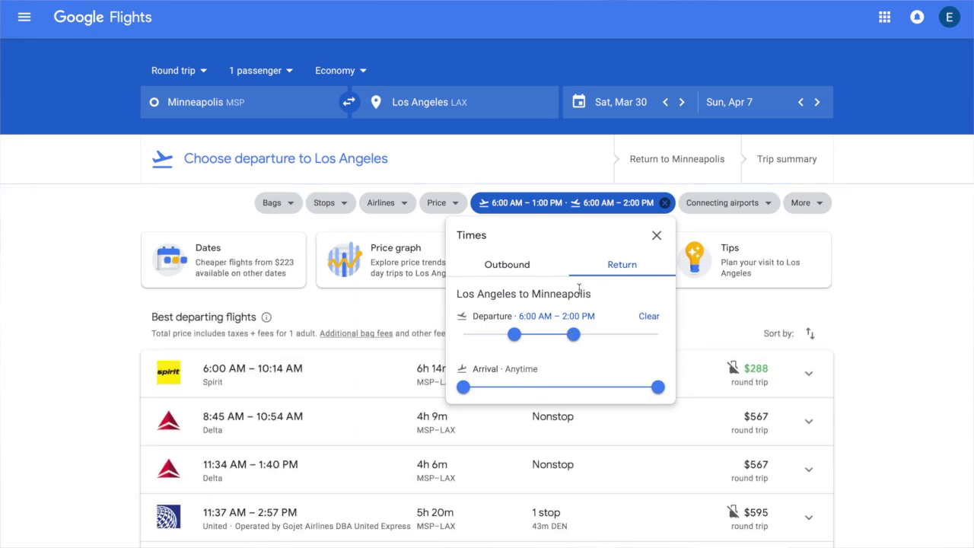
{"action": "left_click", "coordinate": [657, 235]}
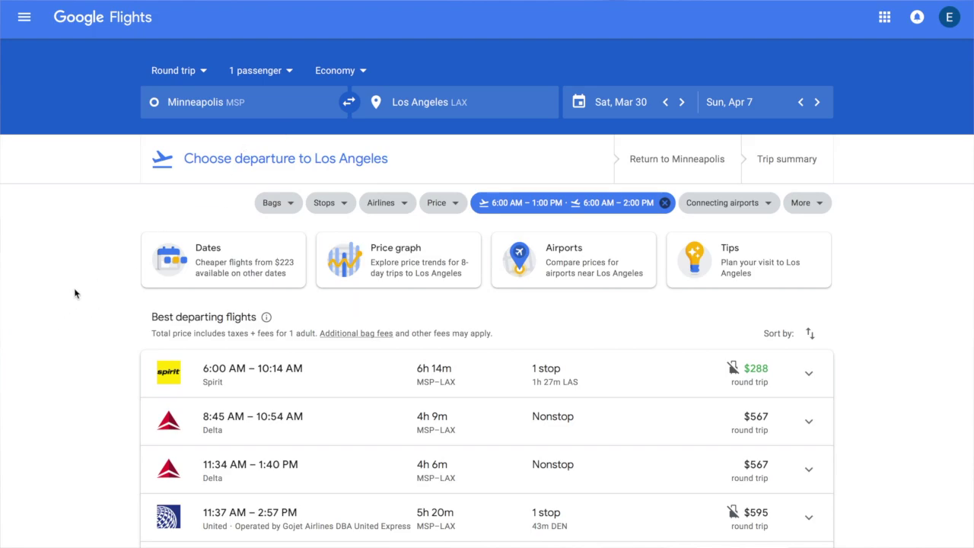
Choose Spirit's 6:00 AM departure and 12:40 PM return from the filtered flights, and review the trip summary
{"action": "scroll", "coordinate": [885, 368], "scroll_direction": "down", "scroll_amount": 1}
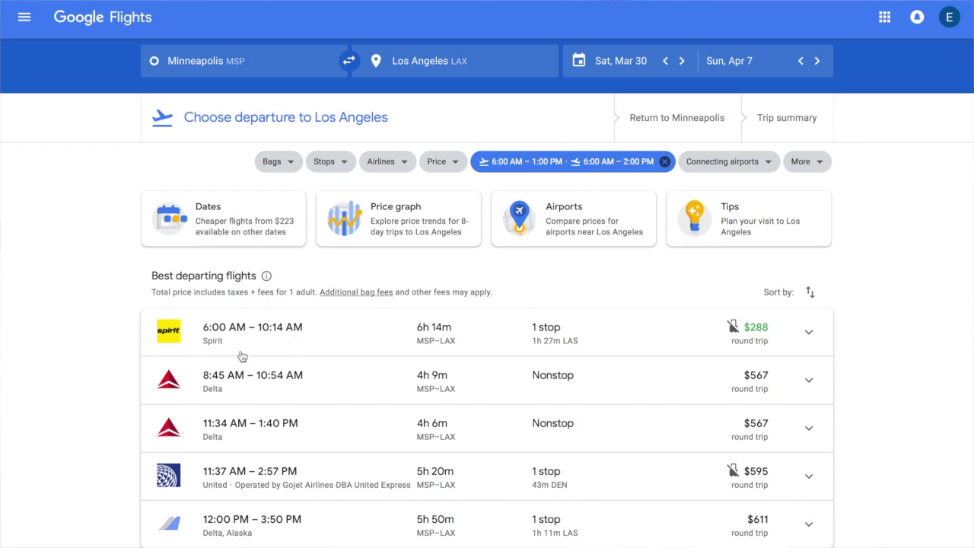
{"action": "mouse_move", "coordinate": [221, 336]}
{"action": "scroll", "coordinate": [398, 388], "scroll_direction": "down", "scroll_amount": 6}
{"action": "scroll", "coordinate": [398, 391], "scroll_direction": "up", "scroll_amount": 7}
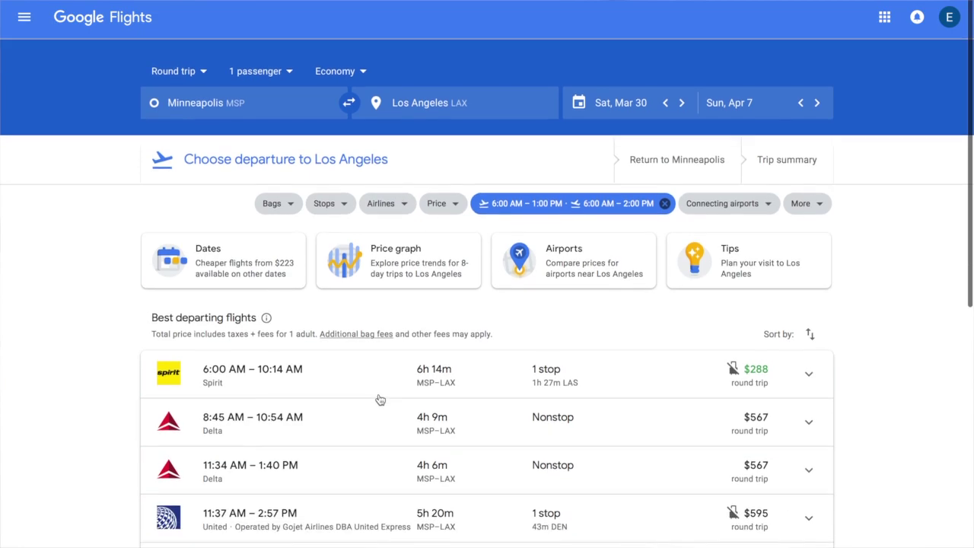
{"action": "left_click", "coordinate": [380, 388]}
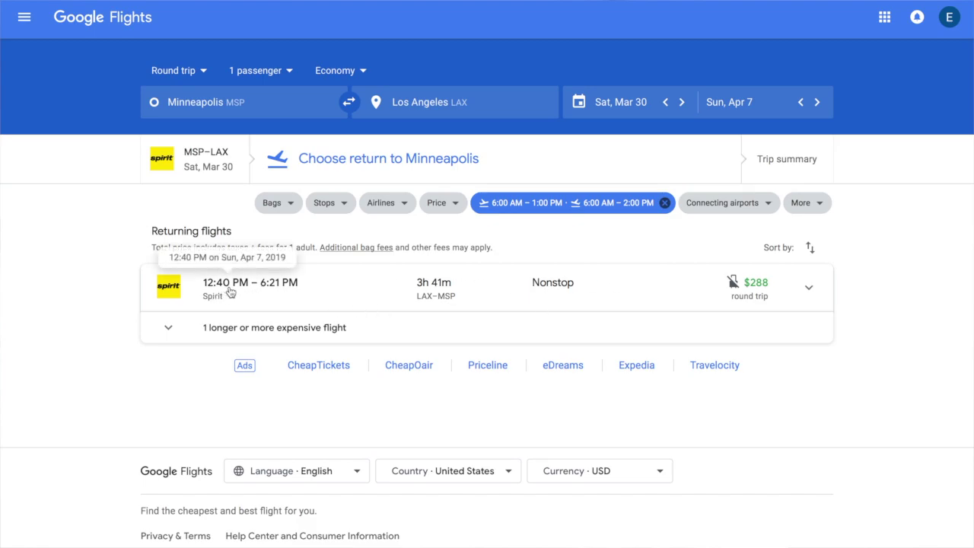
{"action": "left_click", "coordinate": [511, 292]}
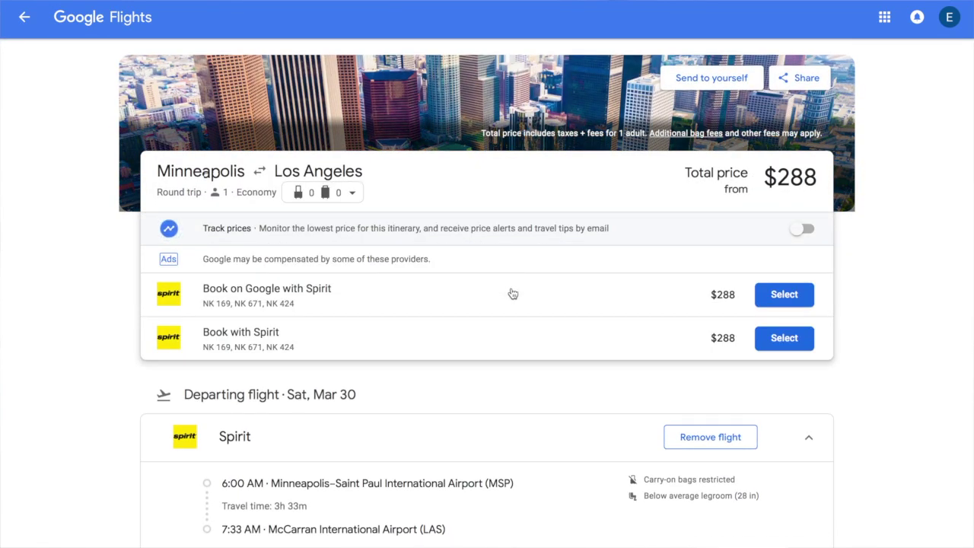
{"action": "scroll", "coordinate": [848, 399], "scroll_direction": "down", "scroll_amount": 3}
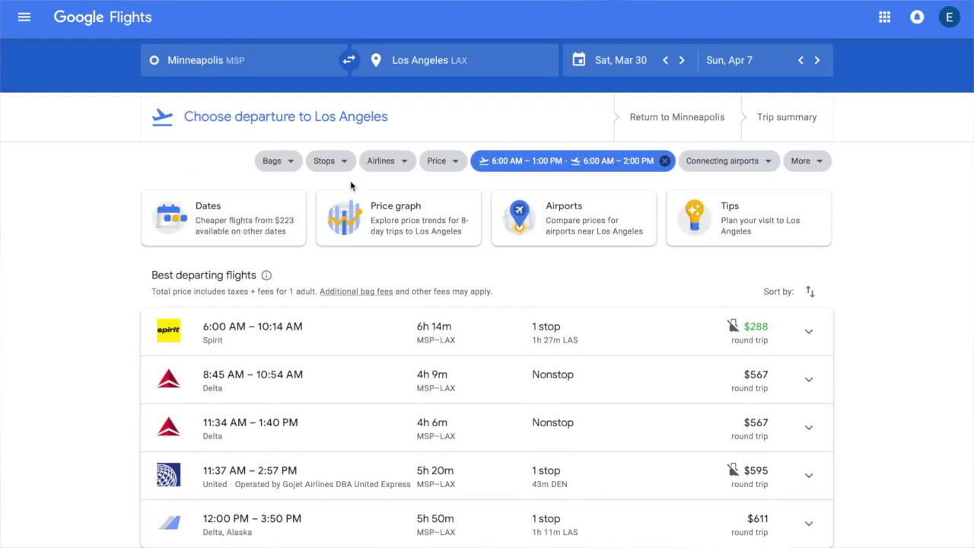
Compare fares in the date grid, shifting its departure range forward to Mar 30 through Apr 5
{"action": "left_click", "coordinate": [256, 217]}
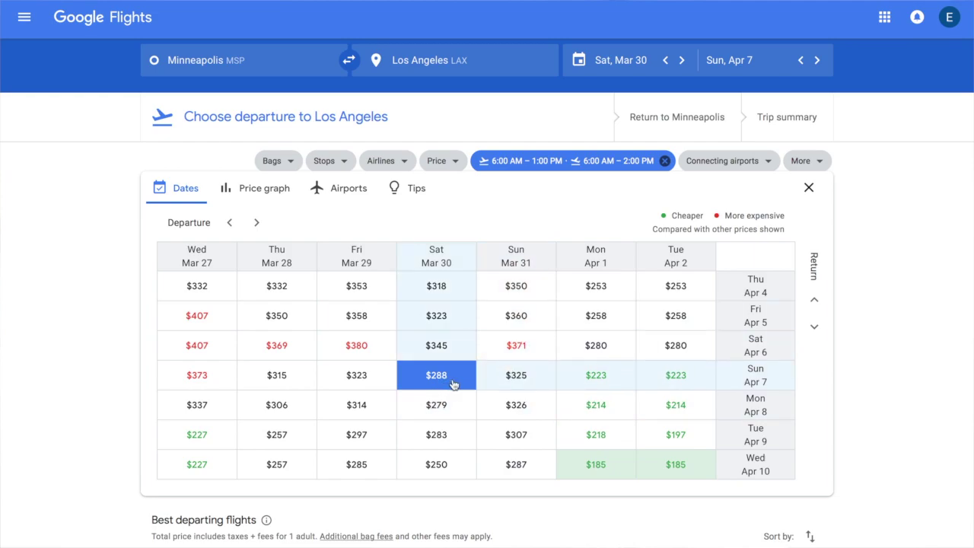
{"action": "left_click", "coordinate": [258, 221]}
{"action": "left_click", "coordinate": [258, 221]}
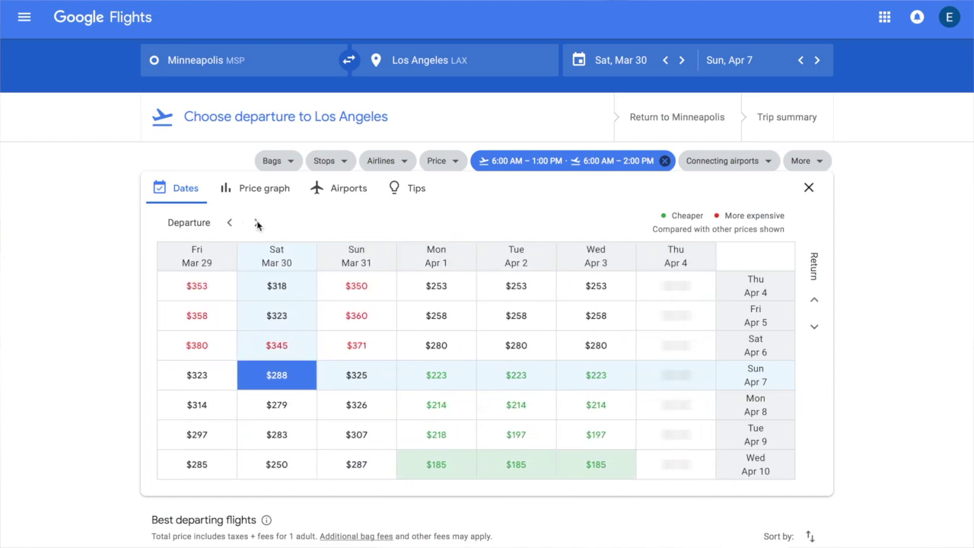
{"action": "left_click", "coordinate": [258, 222]}
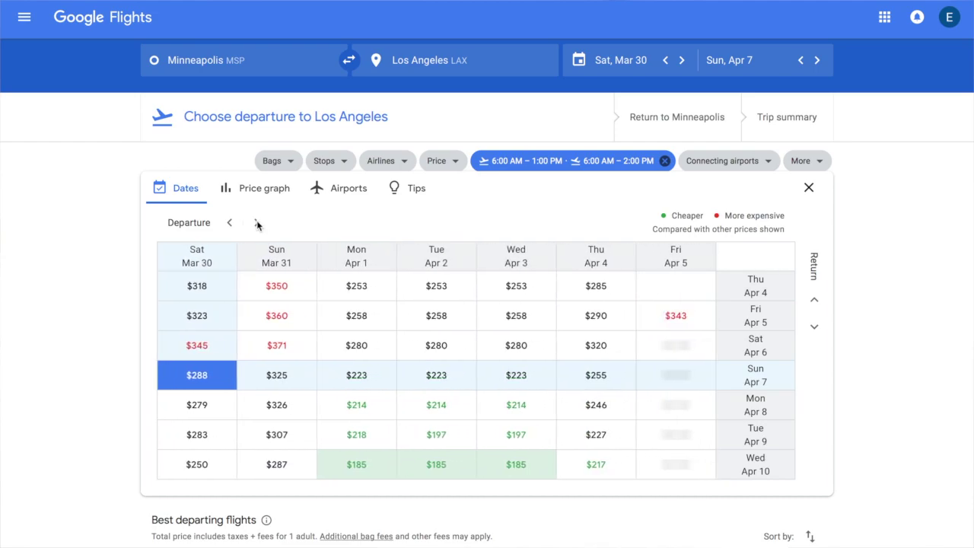
Choose the Wed, Apr 3 departure with the Sun, Apr 7 return in the date grid and close the grid
{"action": "left_click", "coordinate": [258, 223]}
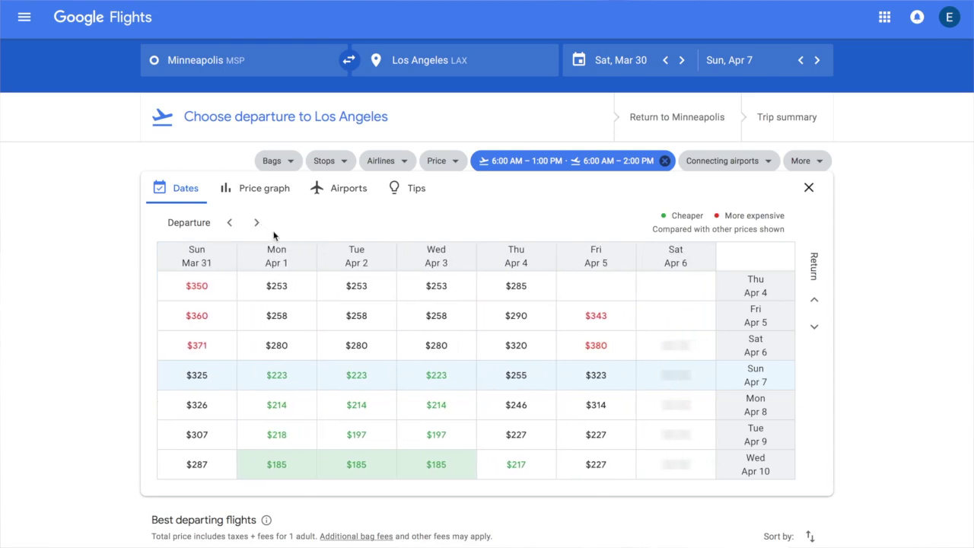
{"action": "left_click", "coordinate": [431, 377]}
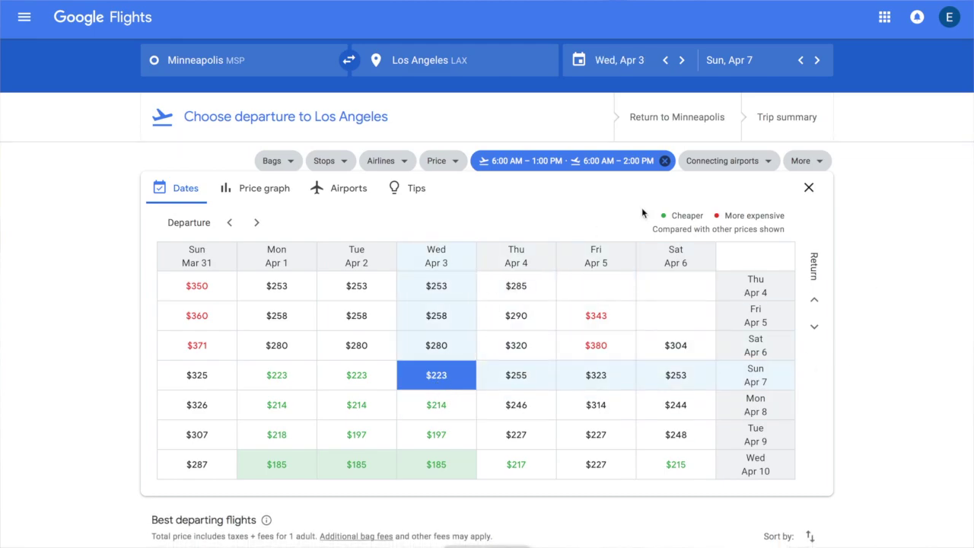
{"action": "left_click", "coordinate": [809, 189]}
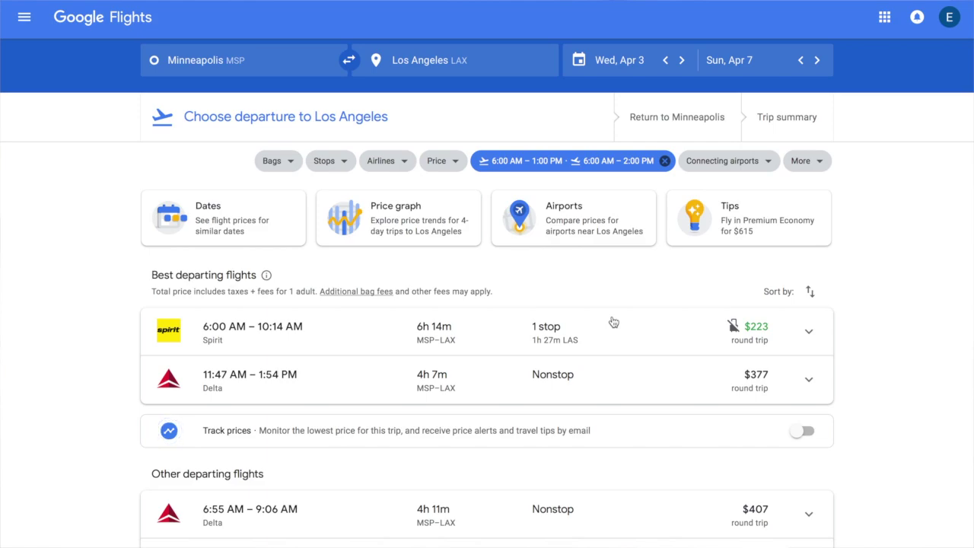
Filter the departing flights to nonstop only and close the stops filter
{"action": "left_click", "coordinate": [325, 161]}
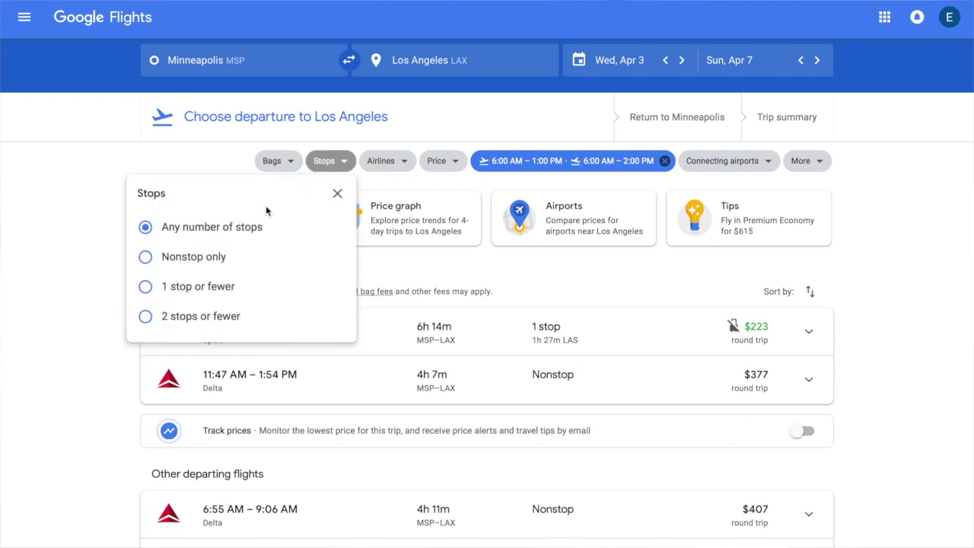
{"action": "left_click", "coordinate": [146, 257]}
{"action": "left_click", "coordinate": [64, 332]}
Choose Delta's nonstop 11:47 AM departure to Los Angeles from the filtered flights
{"action": "scroll", "coordinate": [96, 368], "scroll_direction": "down", "scroll_amount": 1}
{"action": "scroll", "coordinate": [95, 368], "scroll_direction": "down", "scroll_amount": 2}
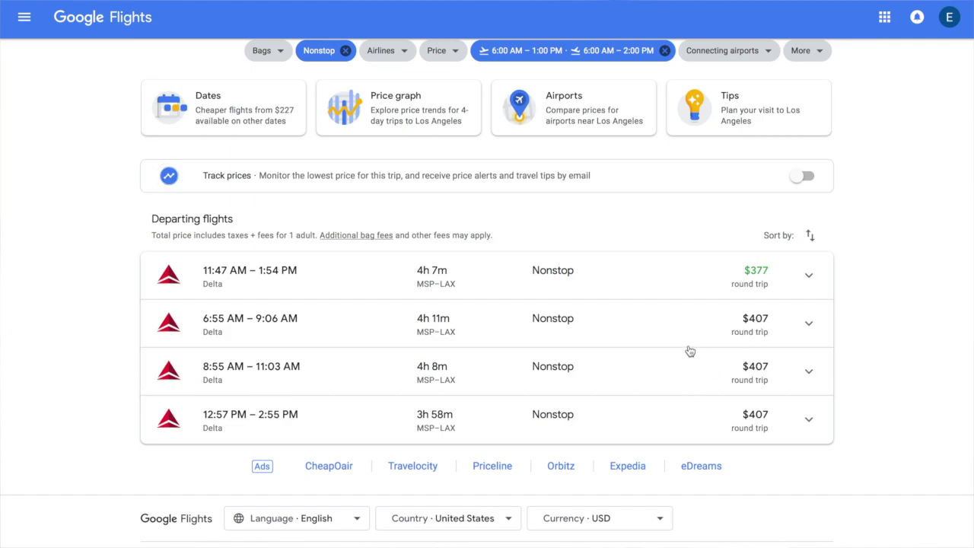
{"action": "left_click", "coordinate": [333, 294]}
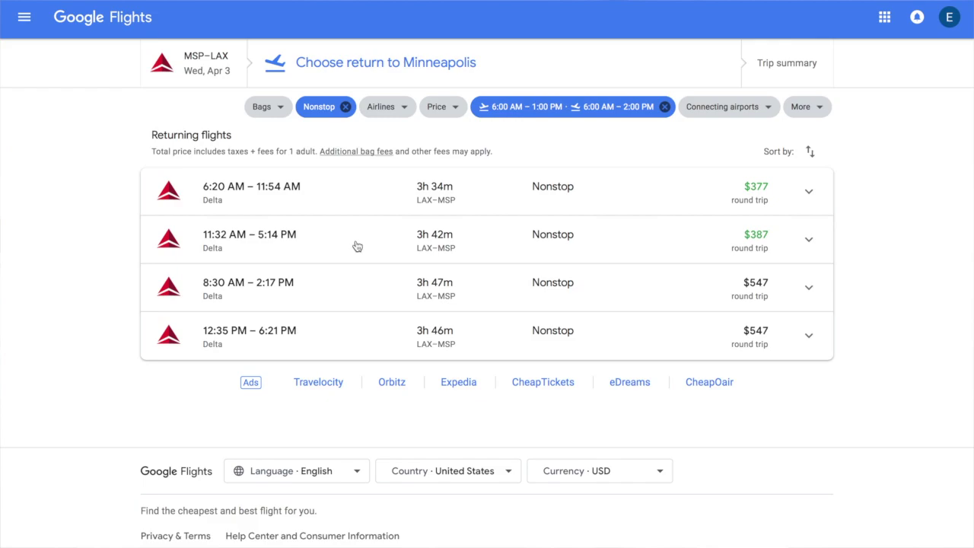
Set the passengers to two adults and three children and apply the change
{"action": "scroll", "coordinate": [356, 245], "scroll_direction": "up", "scroll_amount": 2}
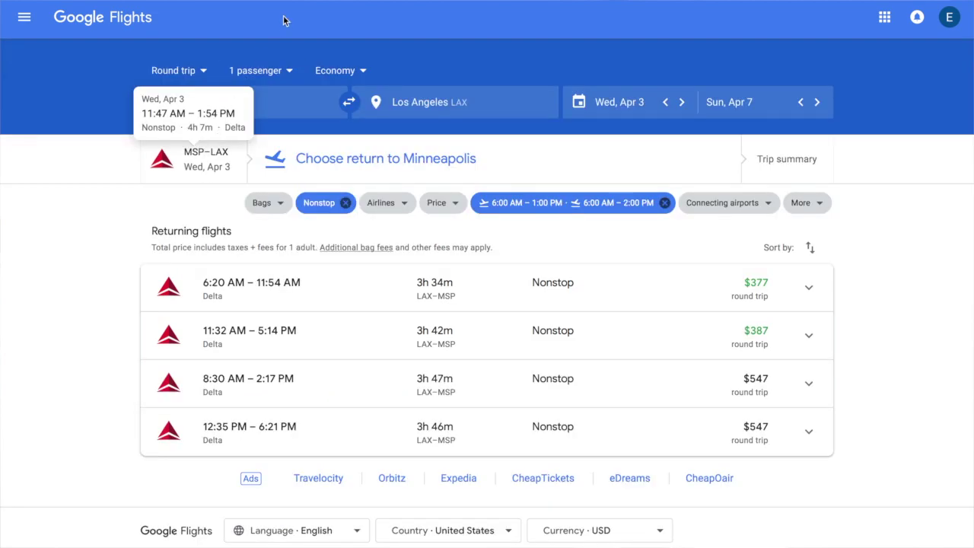
{"action": "left_click", "coordinate": [275, 71]}
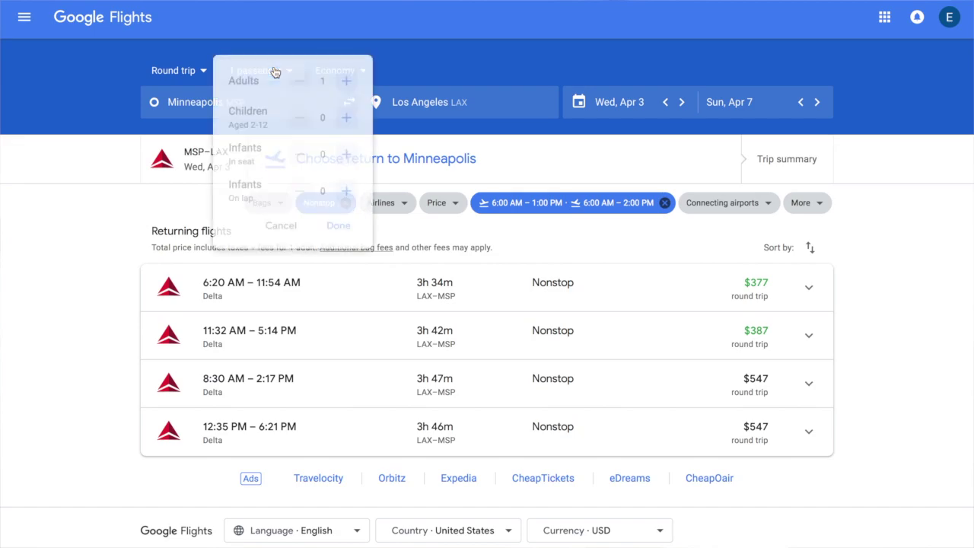
{"action": "left_click", "coordinate": [351, 81]}
{"action": "left_click", "coordinate": [351, 120]}
{"action": "left_click", "coordinate": [351, 119]}
{"action": "left_click", "coordinate": [351, 119]}
{"action": "left_click", "coordinate": [344, 231]}
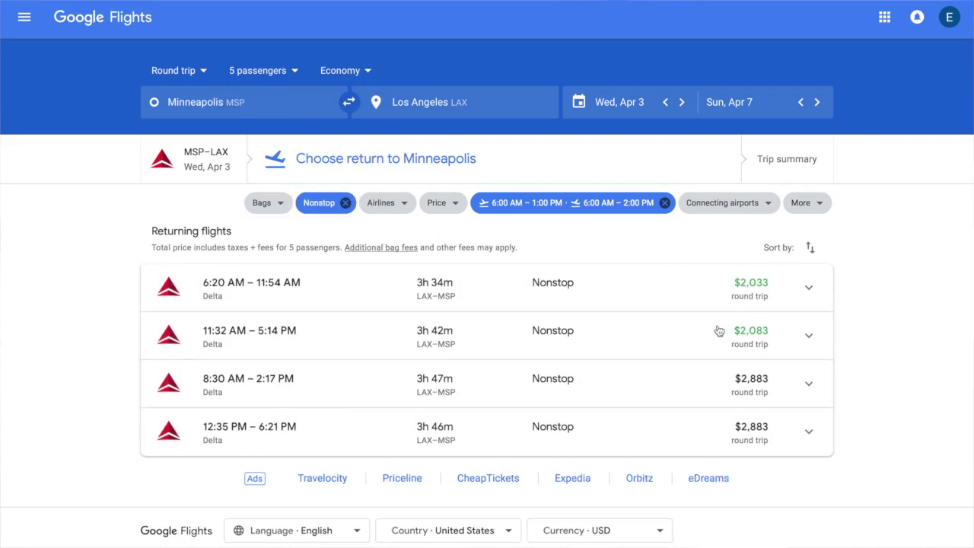
Choose Delta's 11:32 AM return to Minneapolis and review the trip summary, including the flight details and baggage info
{"action": "left_click", "coordinate": [258, 350]}
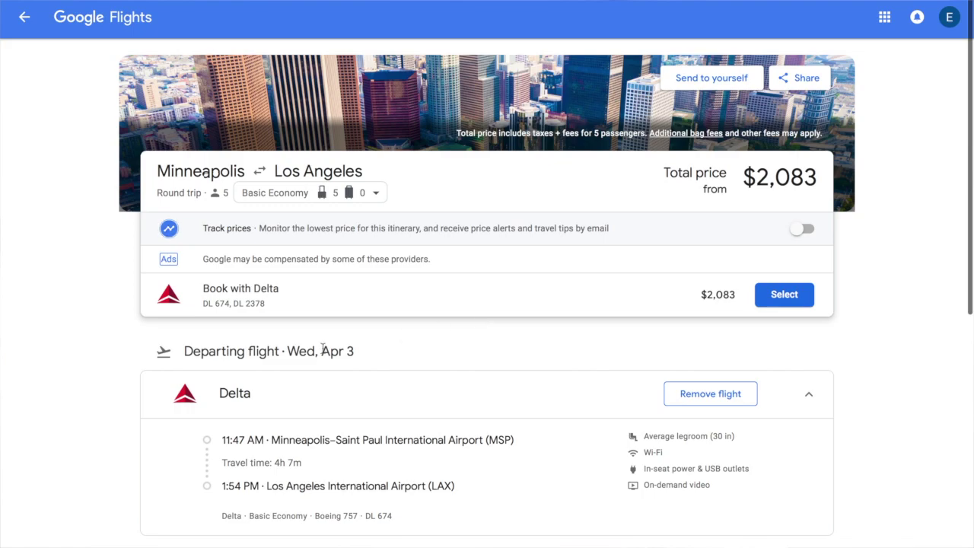
{"action": "scroll", "coordinate": [342, 326], "scroll_direction": "down", "scroll_amount": 2}
{"action": "scroll", "coordinate": [345, 321], "scroll_direction": "down", "scroll_amount": 4}
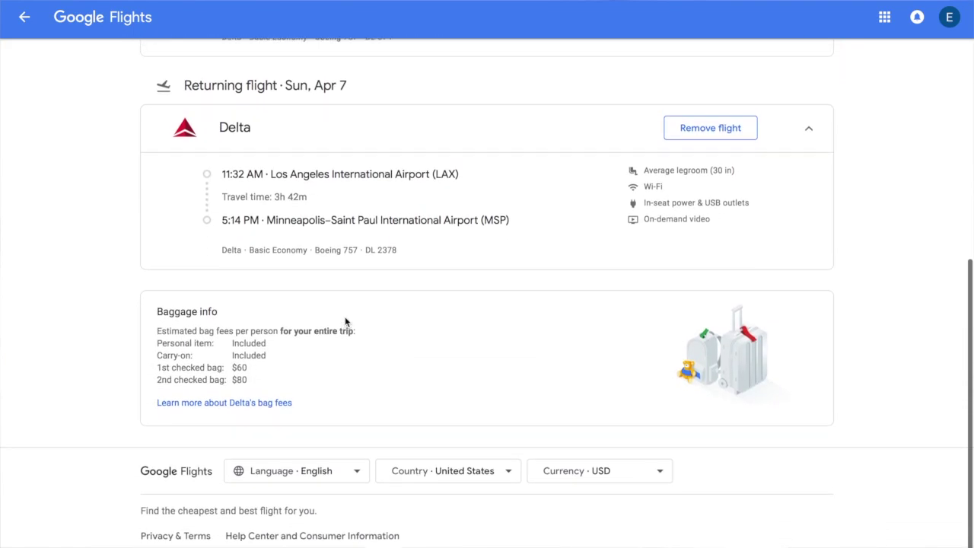
{"action": "scroll", "coordinate": [345, 321], "scroll_direction": "up", "scroll_amount": 6}
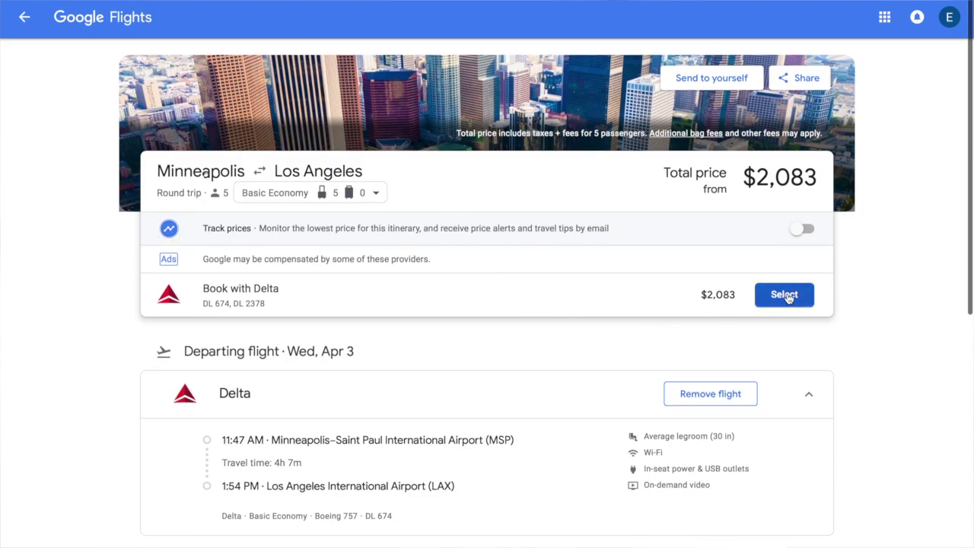